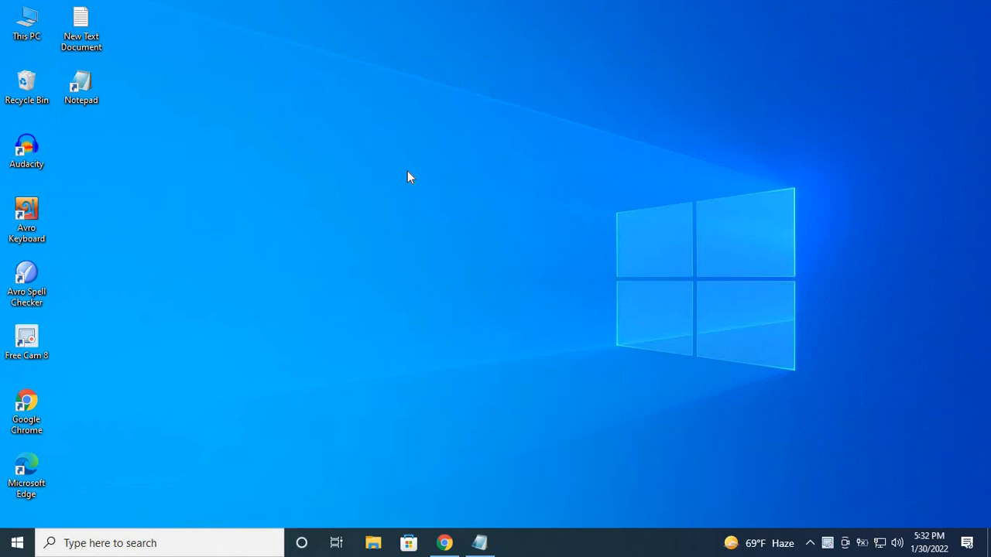
Step: Open the router's admin page at 192.168.0.1 in Chrome and go to its advanced settings
{"action": "left_click", "coordinate": [444, 544]}
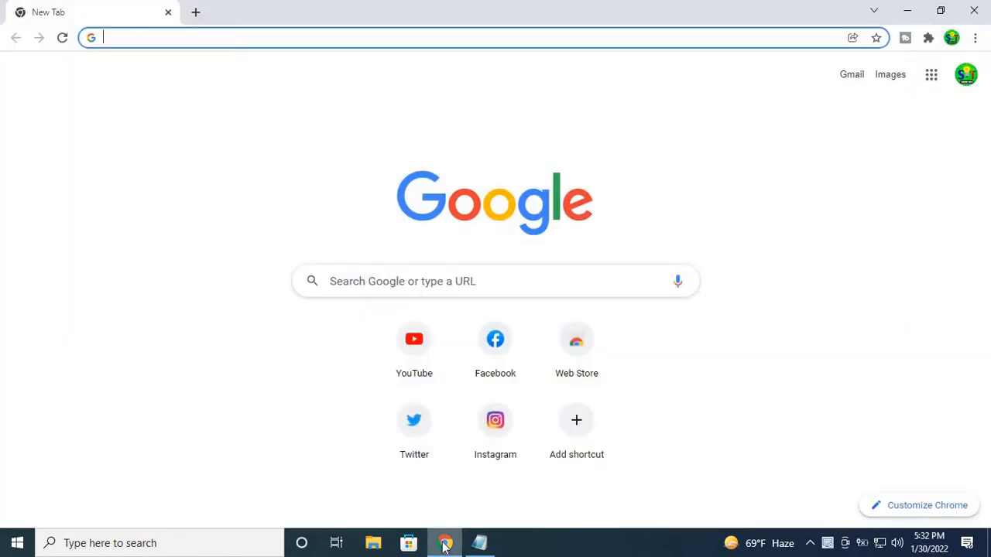
{"action": "left_click", "coordinate": [220, 37]}
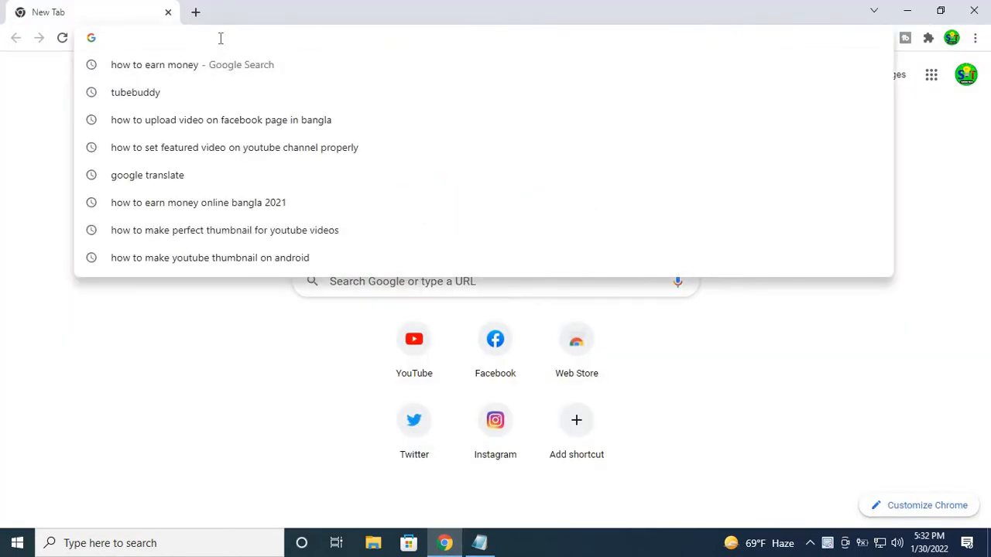
{"action": "type", "text": "192.168.0.1"}
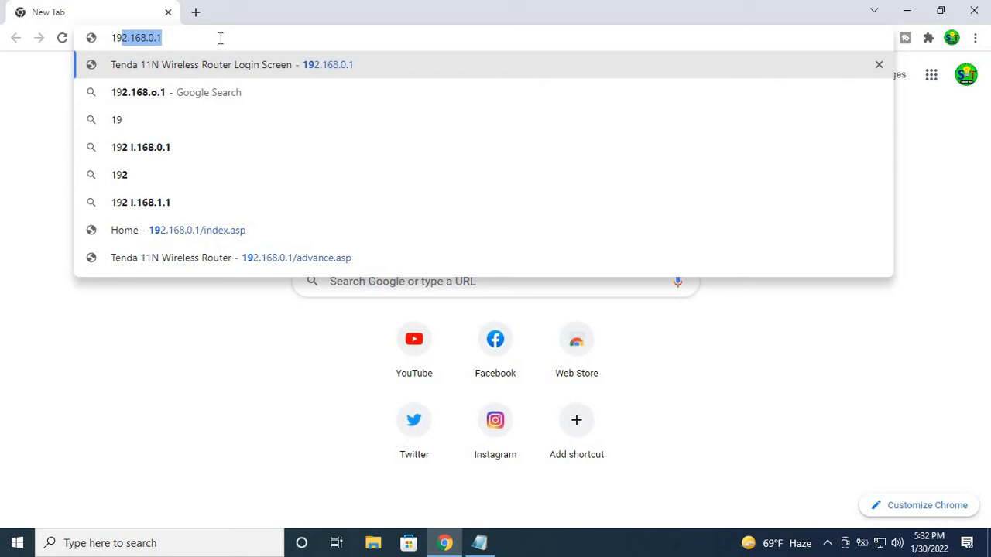
{"action": "key", "text": "Return"}
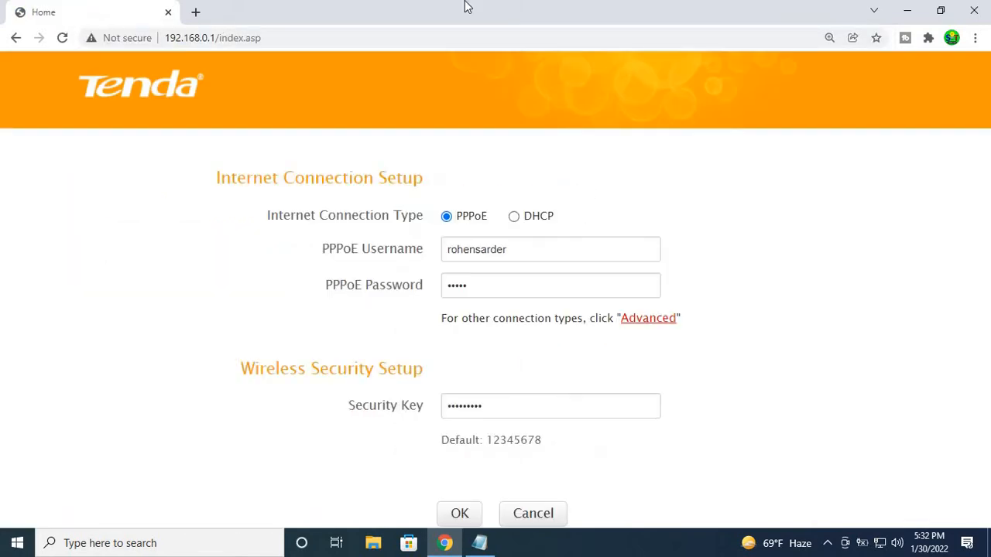
{"action": "left_click", "coordinate": [653, 325]}
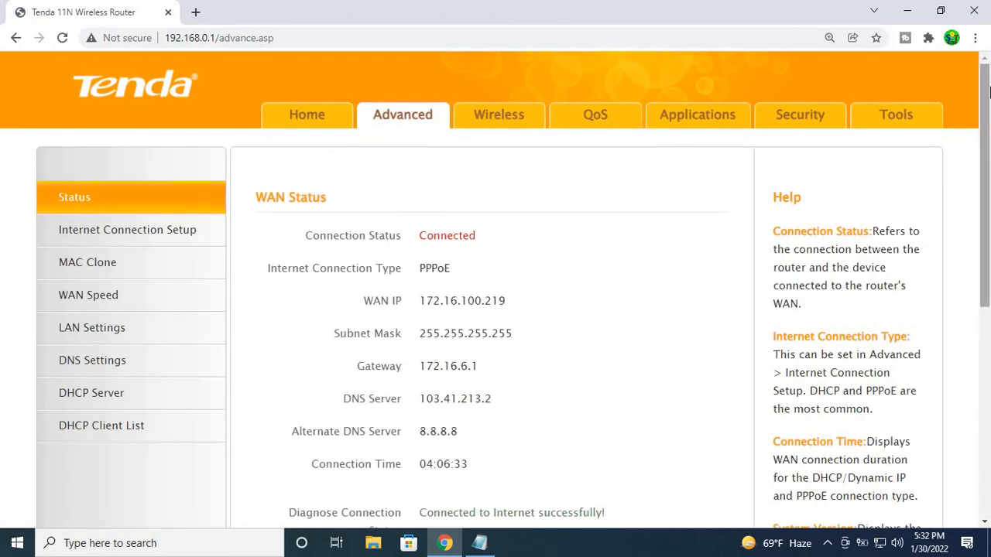
{"action": "left_click", "coordinate": [975, 37]}
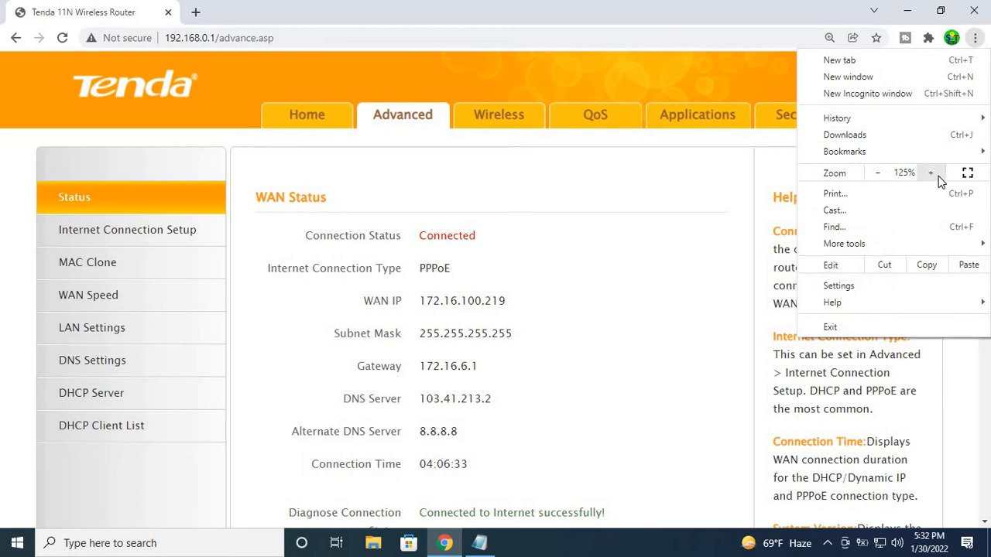
{"action": "left_click", "coordinate": [976, 38]}
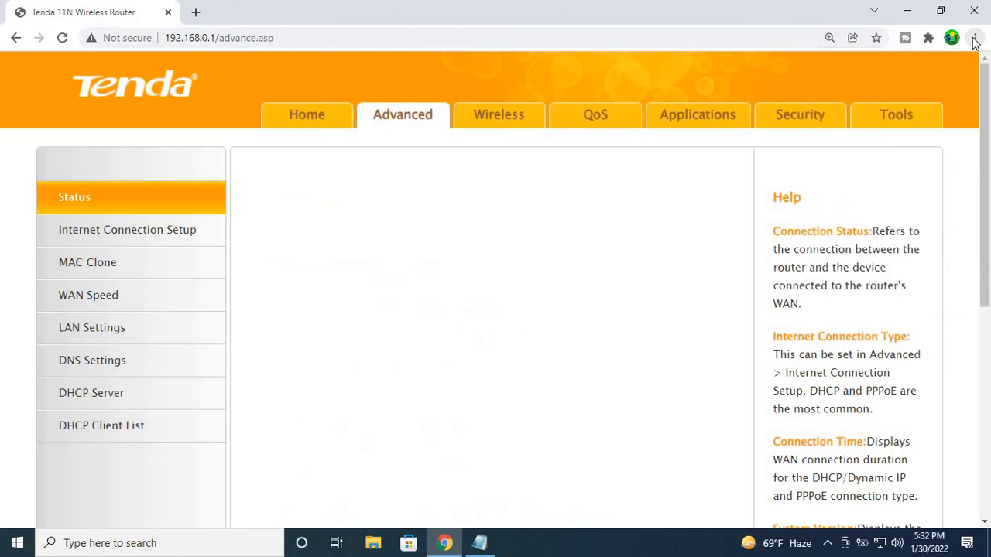
Step: Show the DHCP client list in the router's advanced settings
{"action": "scroll", "coordinate": [148, 395], "scroll_direction": "down", "scroll_amount": 1}
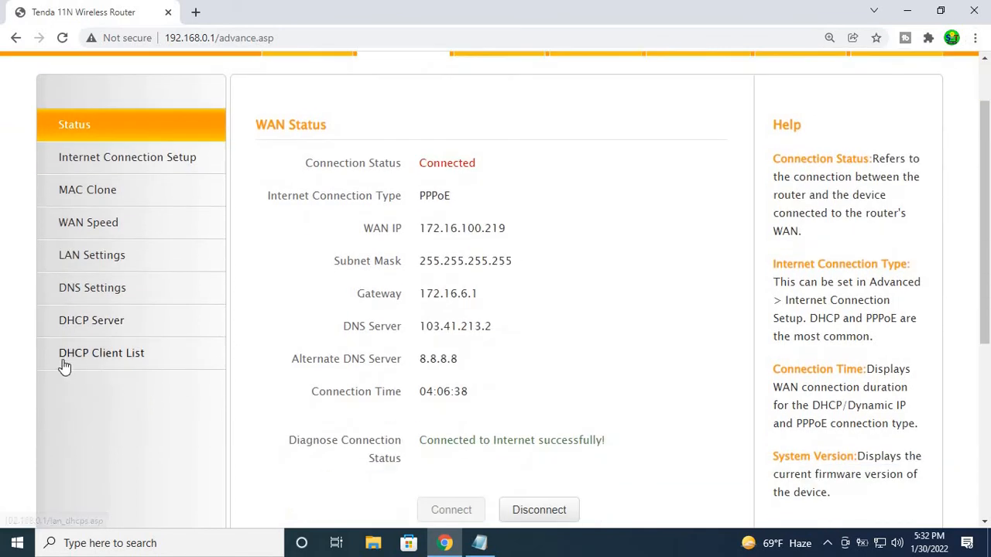
{"action": "left_click", "coordinate": [152, 362]}
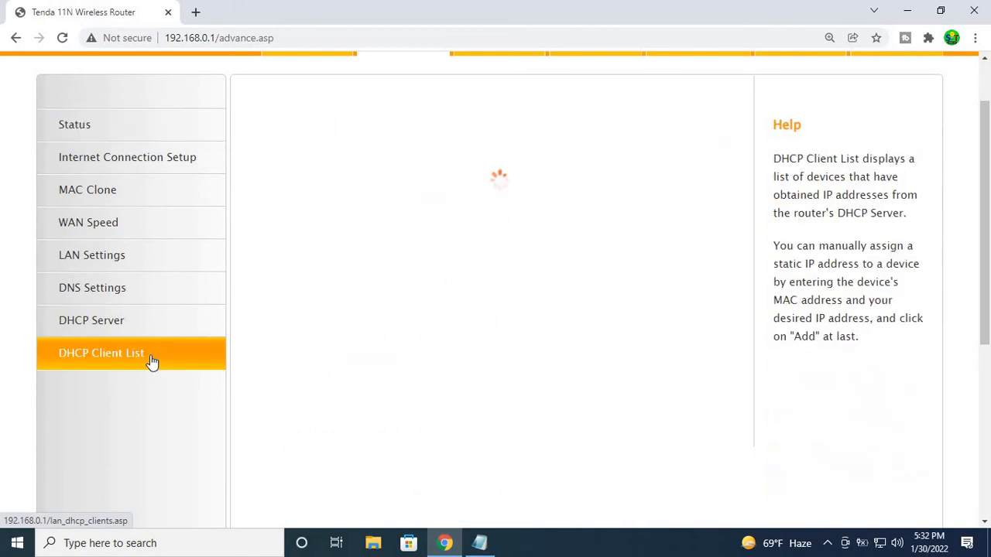
{"action": "scroll", "coordinate": [420, 268], "scroll_direction": "down", "scroll_amount": 1}
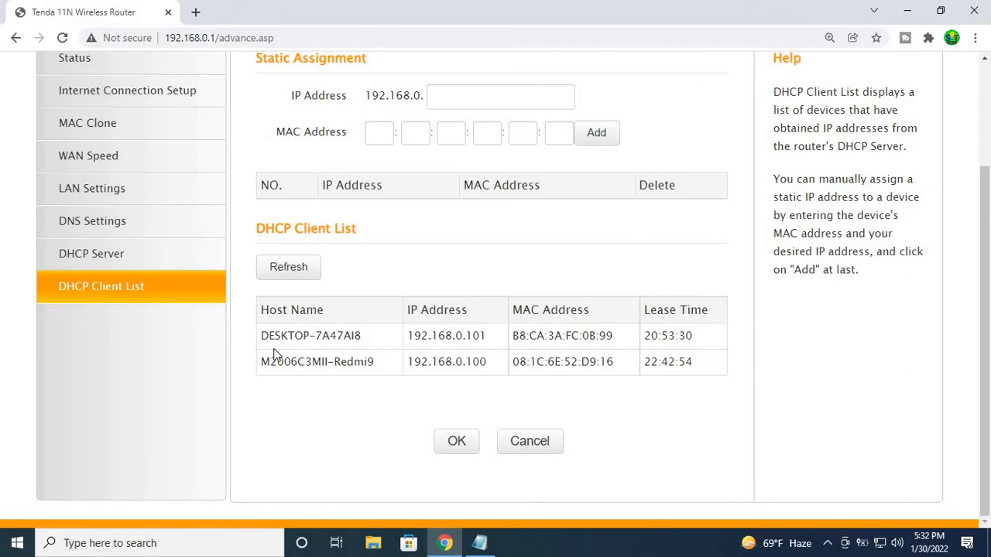
Step: Examine the host names and MAC addresses of the desktop and the Redmi phone in the DHCP client list
{"action": "left_click_drag", "start_coordinate": [260, 335], "coordinate": [362, 335]}
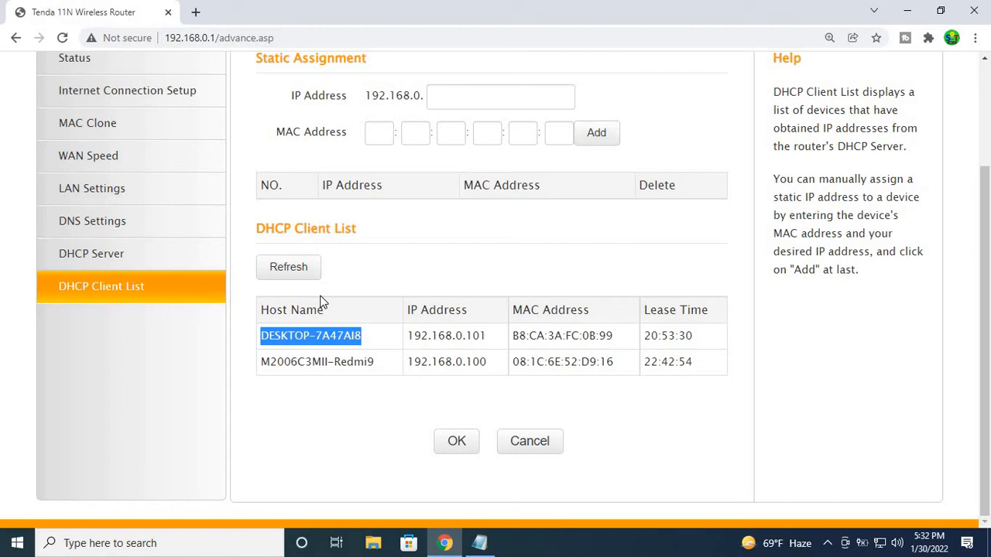
{"action": "left_click", "coordinate": [260, 434]}
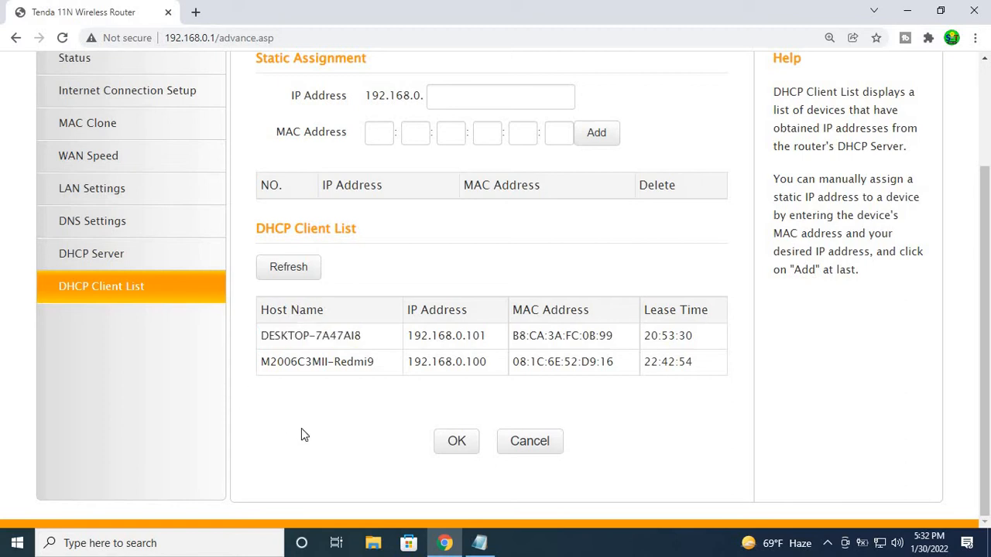
{"action": "double_click", "coordinate": [357, 362]}
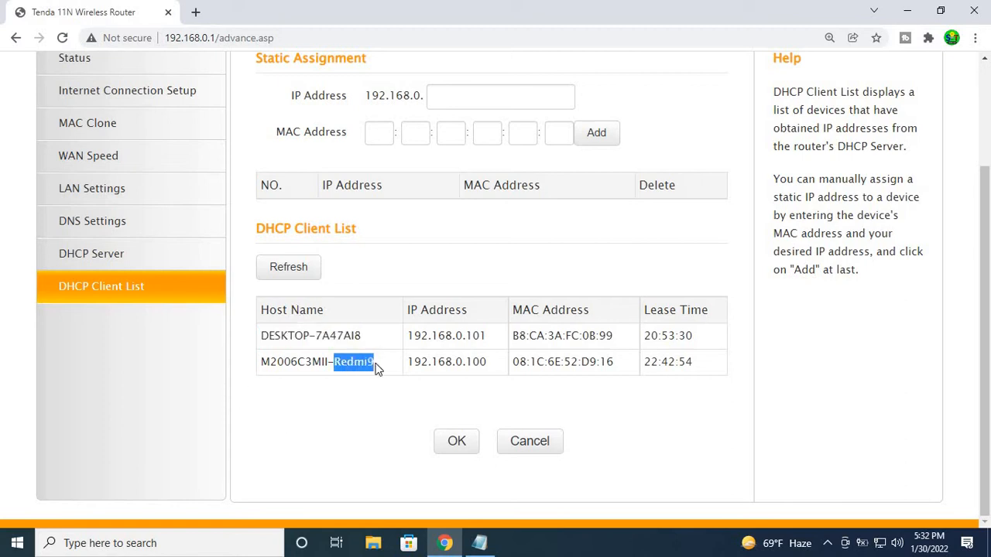
{"action": "left_click", "coordinate": [365, 409]}
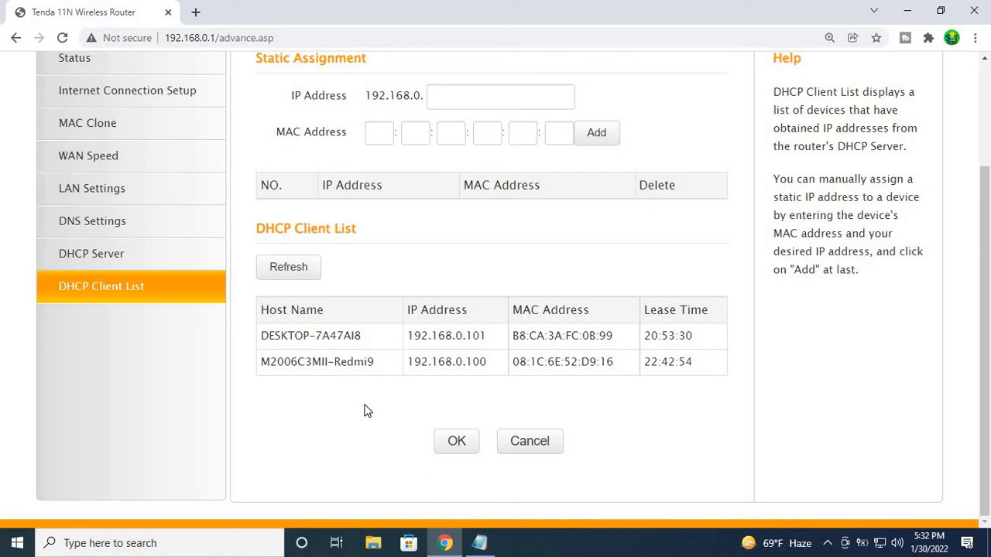
{"action": "scroll", "coordinate": [365, 409], "scroll_direction": "up", "scroll_amount": 3}
{"action": "scroll", "coordinate": [349, 365], "scroll_direction": "down", "scroll_amount": 2}
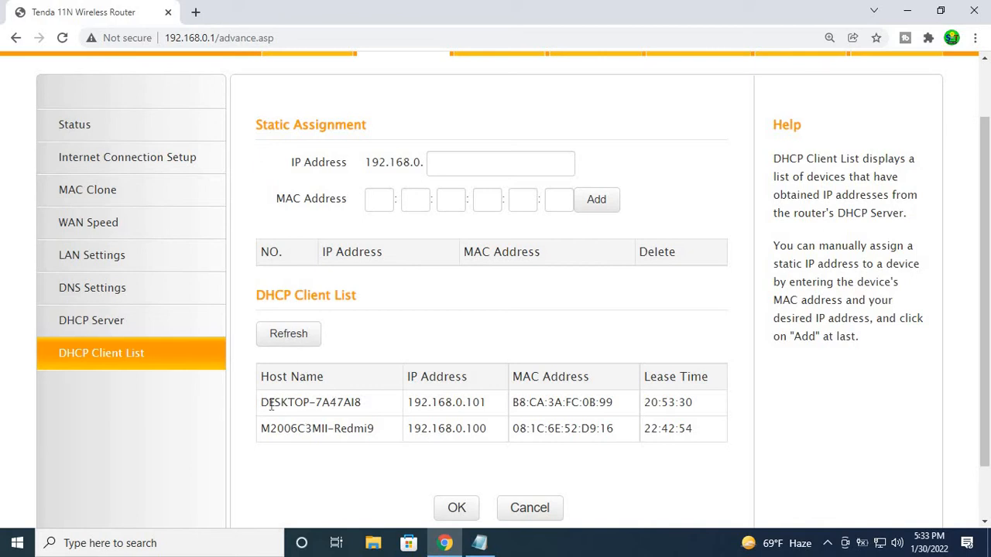
{"action": "left_click_drag", "start_coordinate": [262, 402], "coordinate": [376, 400]}
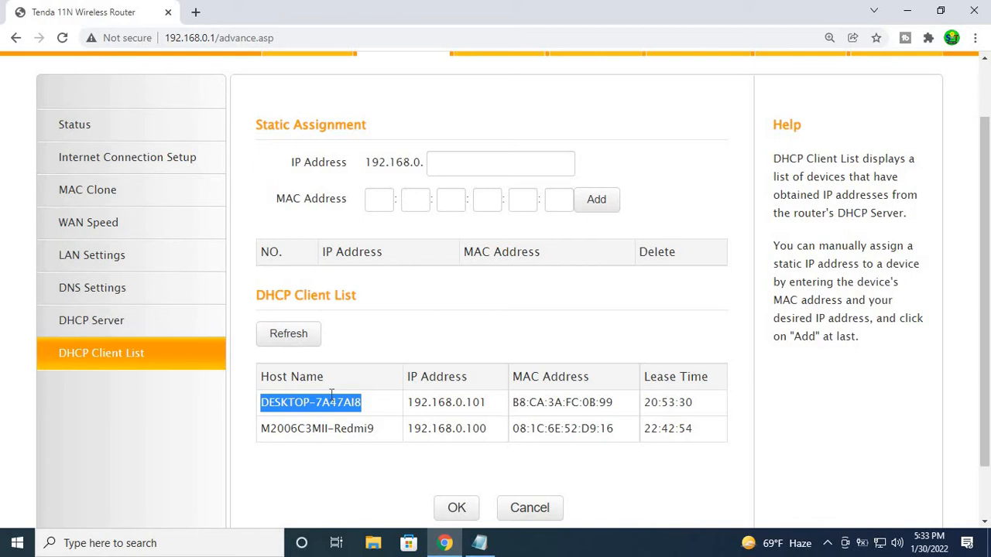
{"action": "scroll", "coordinate": [361, 341], "scroll_direction": "down", "scroll_amount": 1}
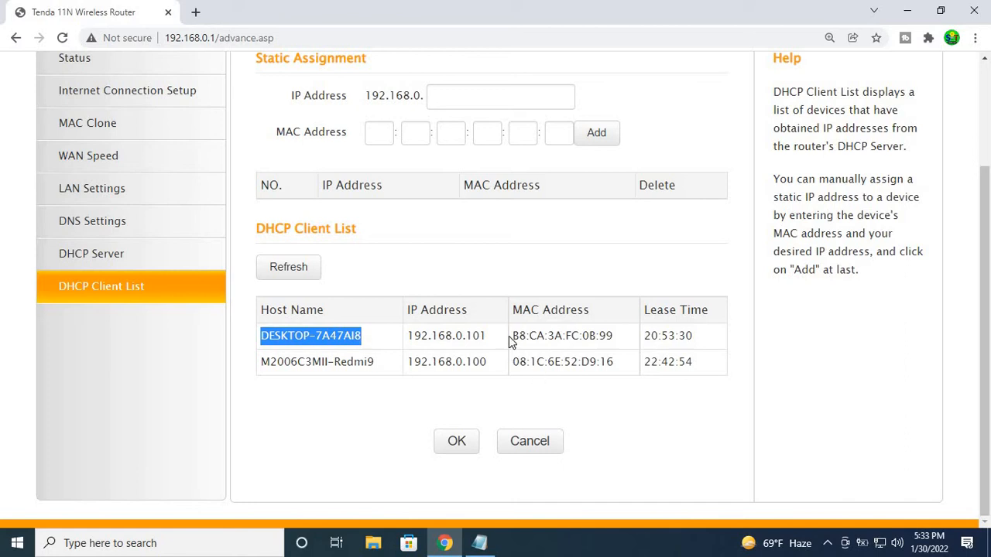
{"action": "left_click_drag", "start_coordinate": [511, 339], "coordinate": [614, 338]}
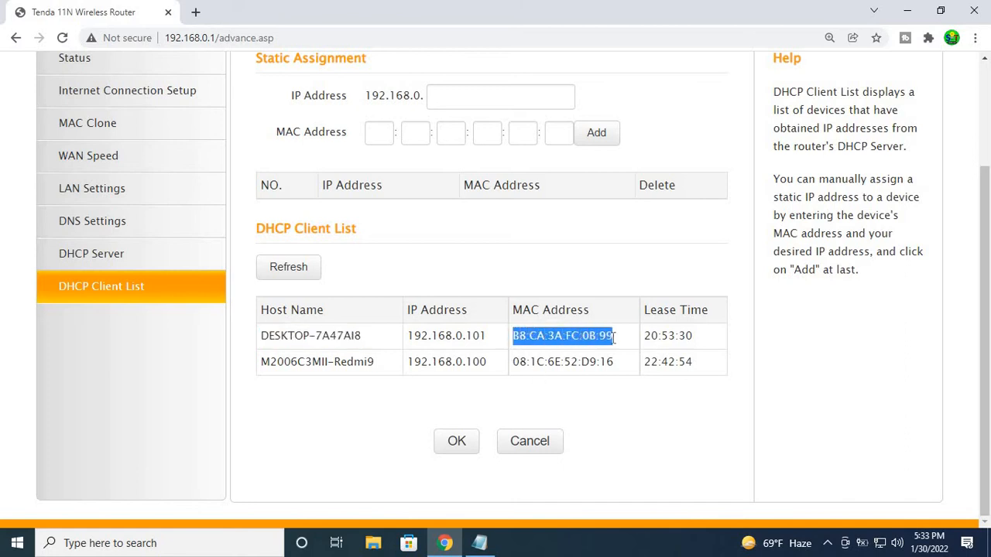
{"action": "left_click", "coordinate": [333, 404]}
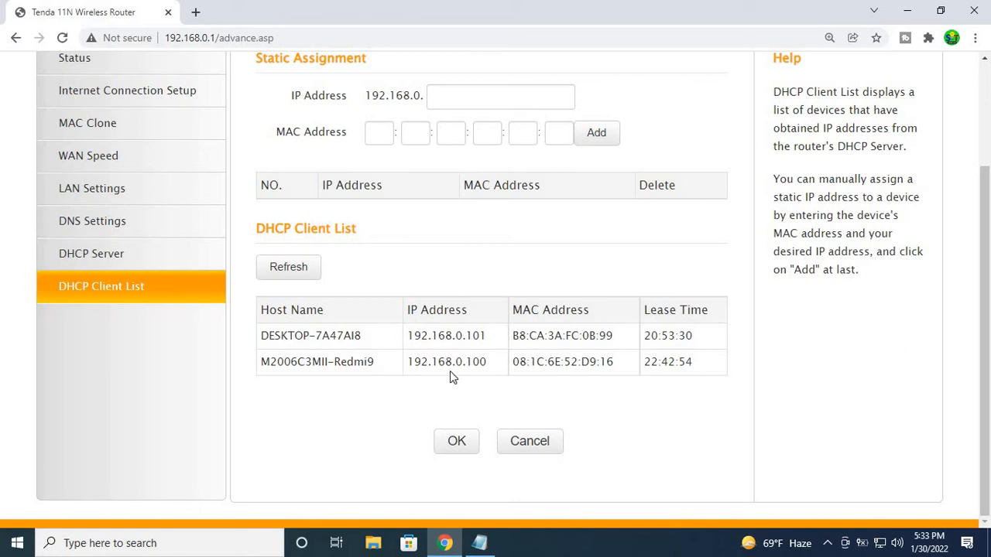
{"action": "left_click_drag", "start_coordinate": [263, 337], "coordinate": [367, 340]}
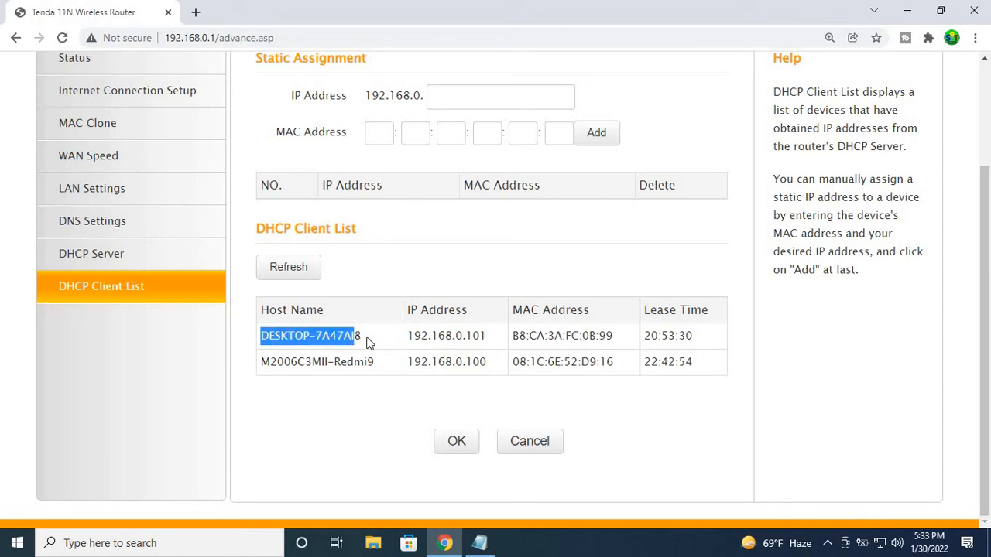
{"action": "left_click", "coordinate": [272, 398]}
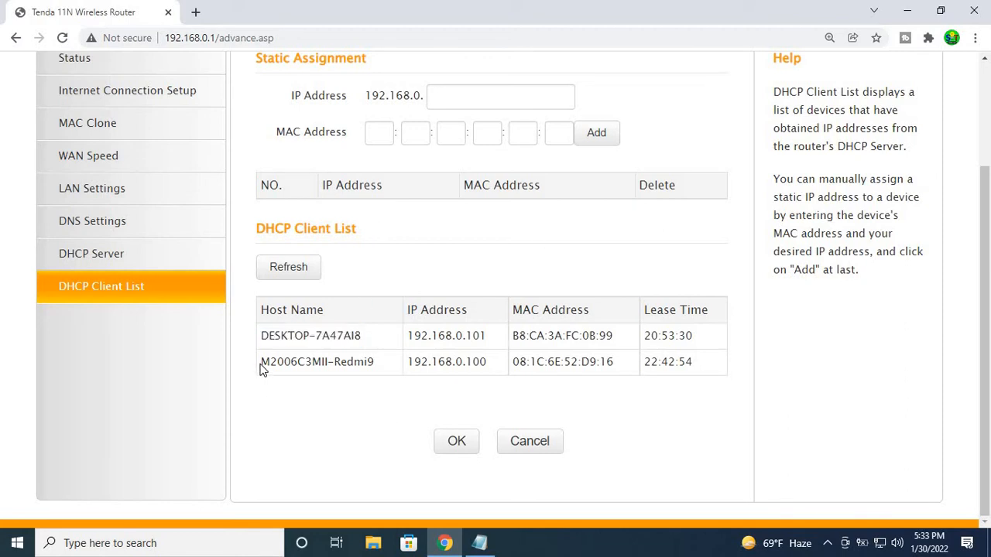
{"action": "left_click_drag", "start_coordinate": [262, 368], "coordinate": [370, 361]}
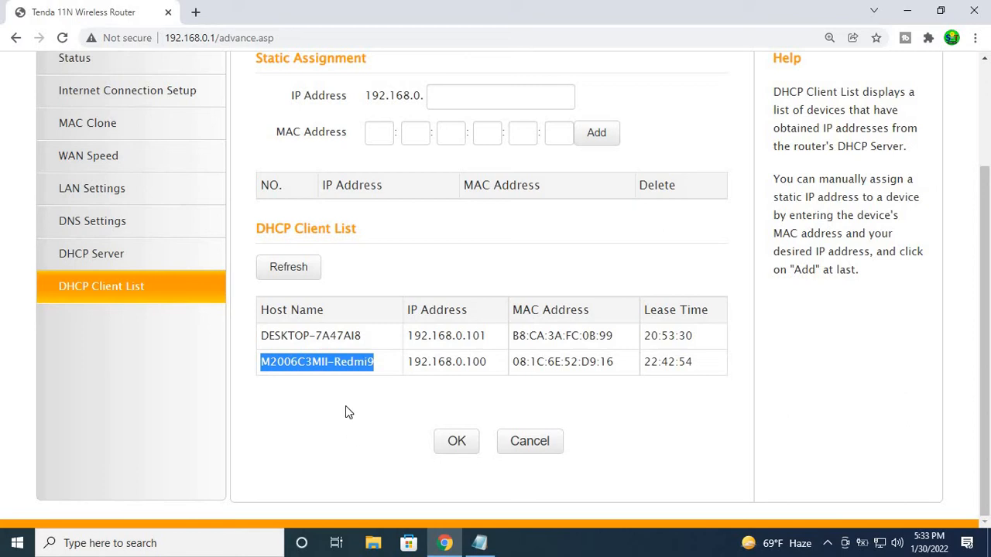
{"action": "scroll", "coordinate": [347, 409], "scroll_direction": "up", "scroll_amount": 2}
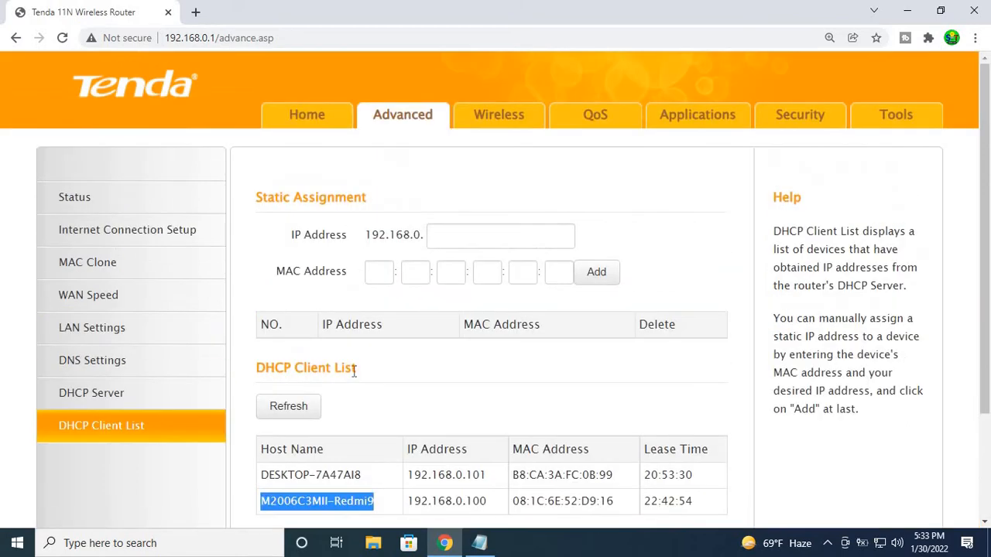
{"action": "scroll", "coordinate": [356, 370], "scroll_direction": "down", "scroll_amount": 2}
{"action": "left_click", "coordinate": [354, 383]}
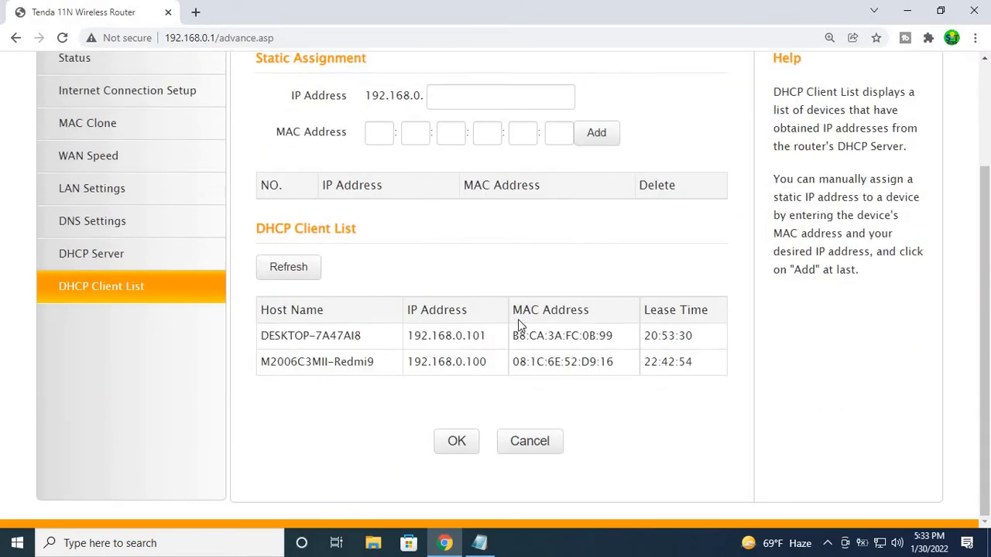
{"action": "left_click_drag", "start_coordinate": [515, 335], "coordinate": [608, 336]}
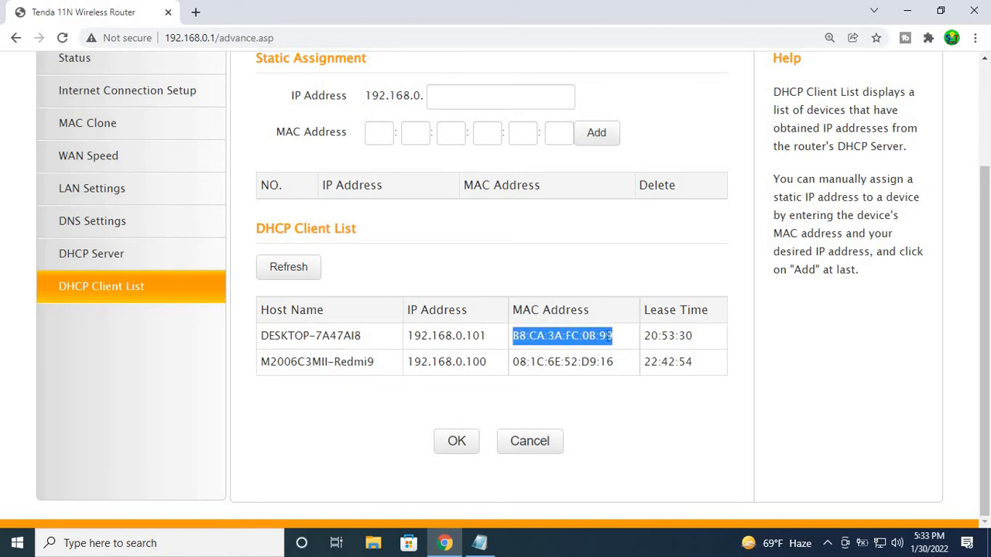
{"action": "left_click", "coordinate": [364, 298]}
{"action": "scroll", "coordinate": [393, 264], "scroll_direction": "up", "scroll_amount": 2}
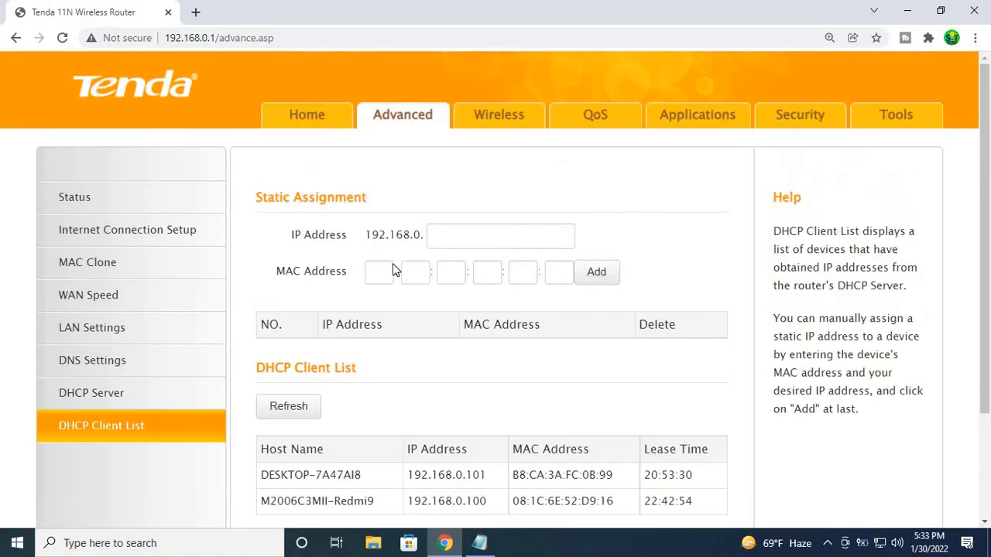
Step: Open the MAC address filter in the router's security settings and set its filter mode to Permit Only
{"action": "left_click", "coordinate": [801, 120]}
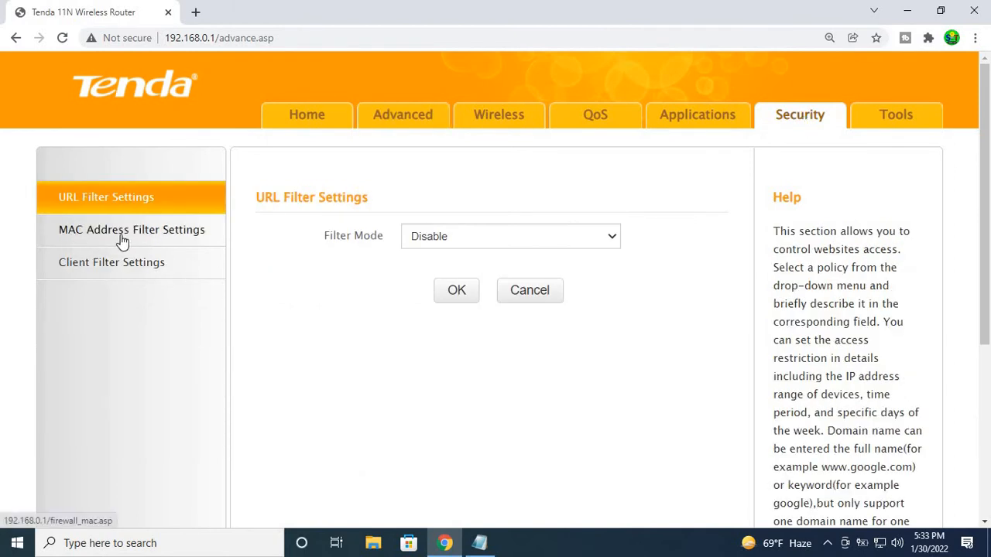
{"action": "left_click", "coordinate": [176, 235]}
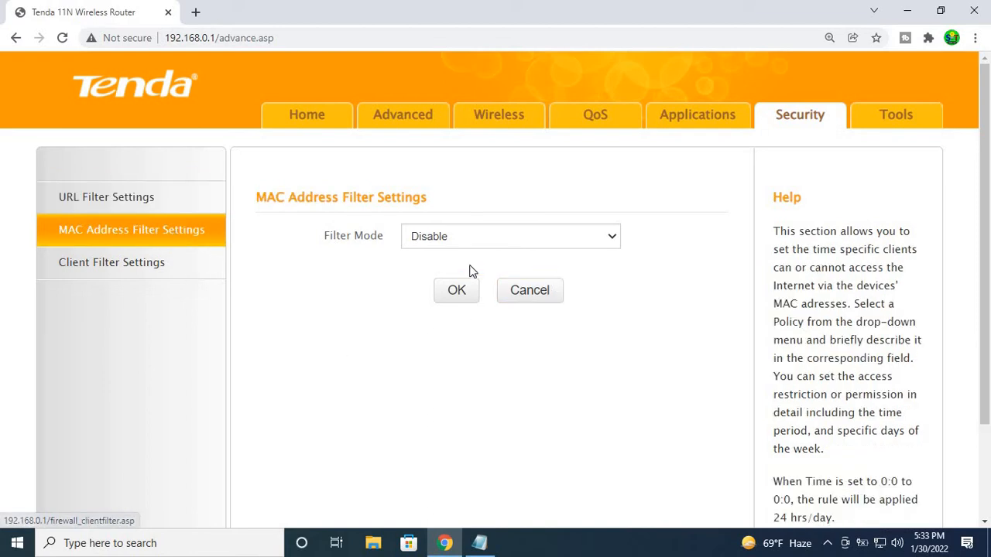
{"action": "left_click", "coordinate": [608, 242]}
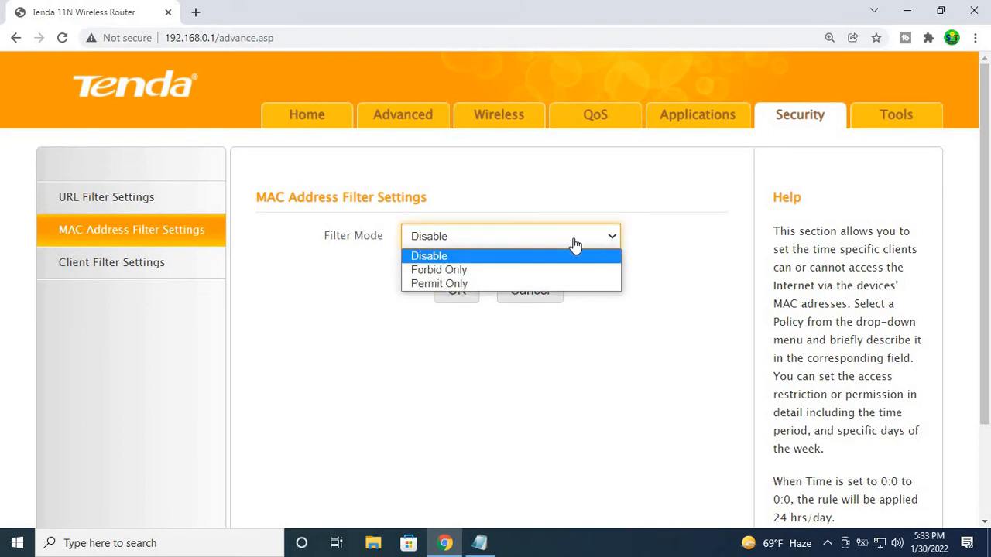
{"action": "left_click", "coordinate": [435, 285]}
{"action": "scroll", "coordinate": [435, 291], "scroll_direction": "down", "scroll_amount": 3}
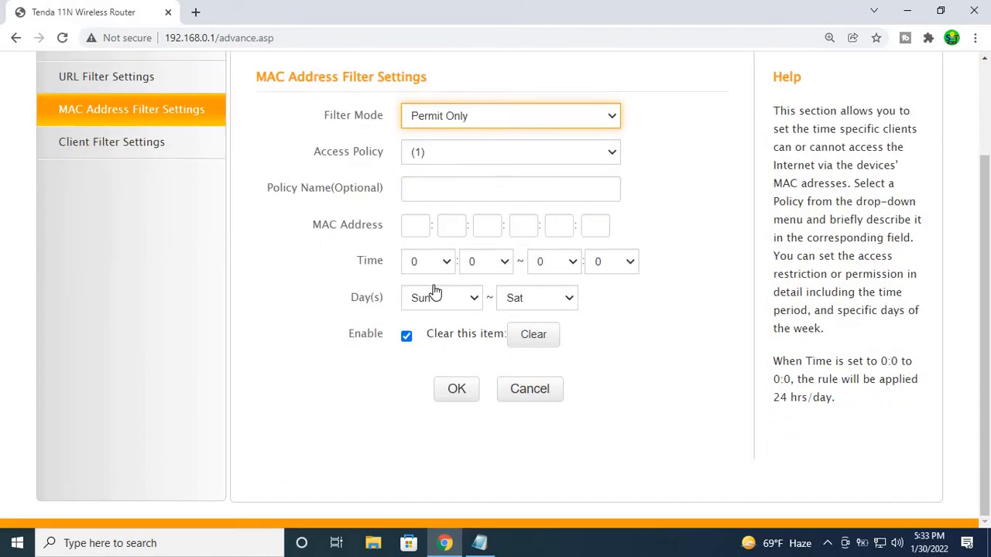
Step: Examine the access policy, policy name, MAC address, time and day fields of the MAC address filter
{"action": "left_click", "coordinate": [417, 226]}
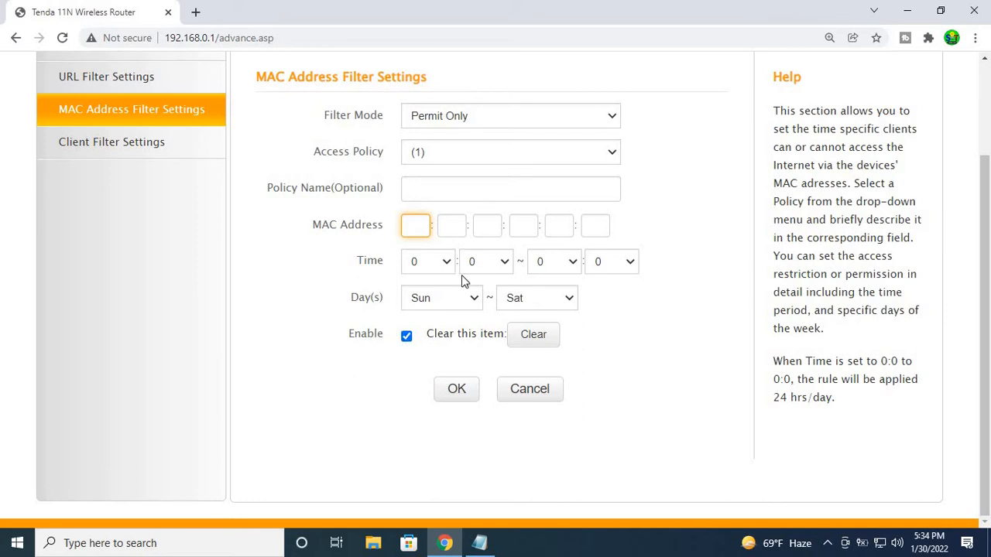
{"action": "scroll", "coordinate": [457, 280], "scroll_direction": "up", "scroll_amount": 2}
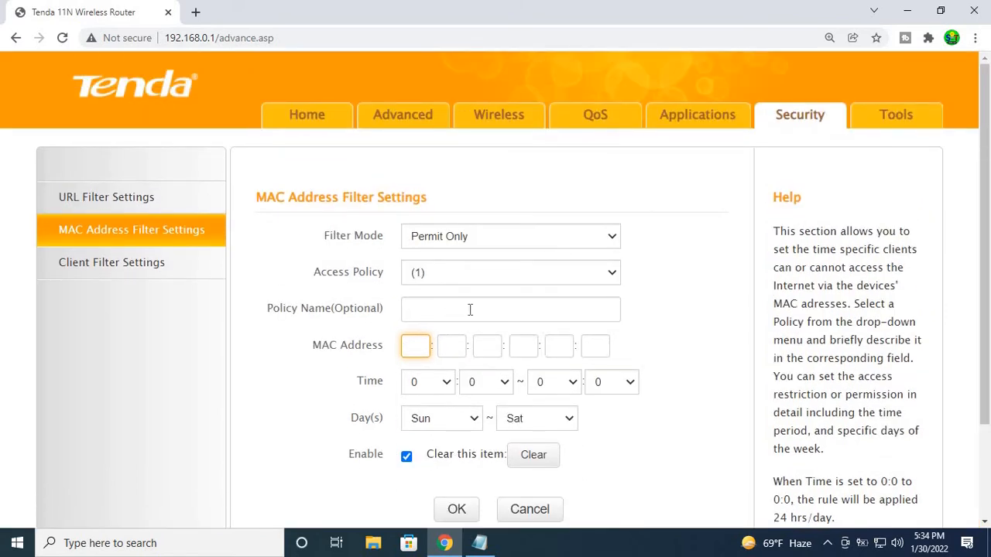
{"action": "left_click", "coordinate": [468, 310]}
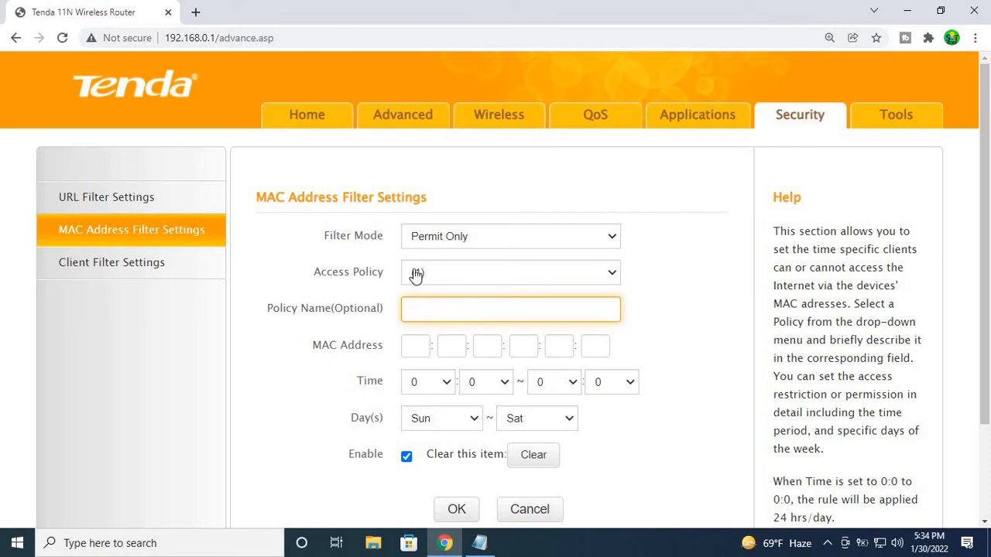
{"action": "scroll", "coordinate": [544, 279], "scroll_direction": "down", "scroll_amount": 2}
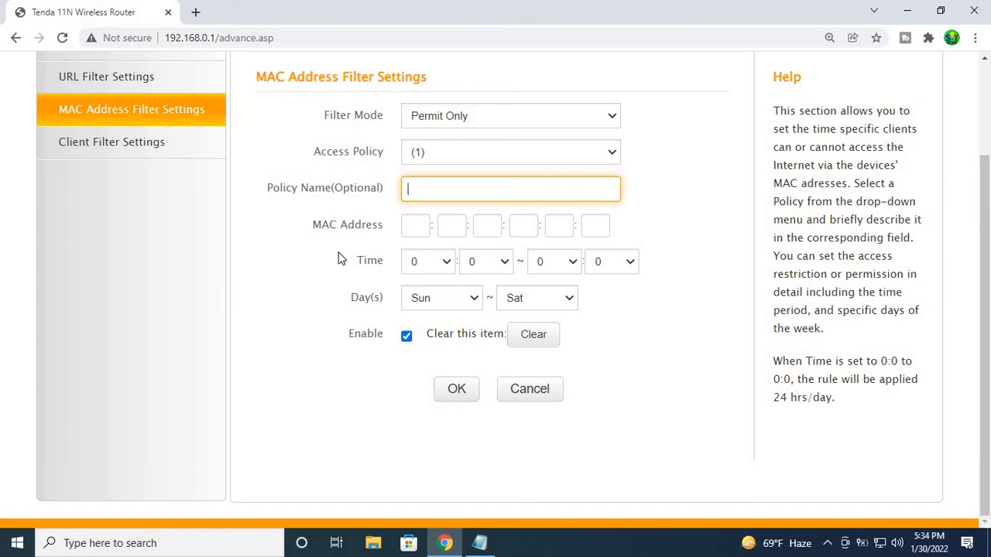
{"action": "scroll", "coordinate": [338, 269], "scroll_direction": "up", "scroll_amount": 3}
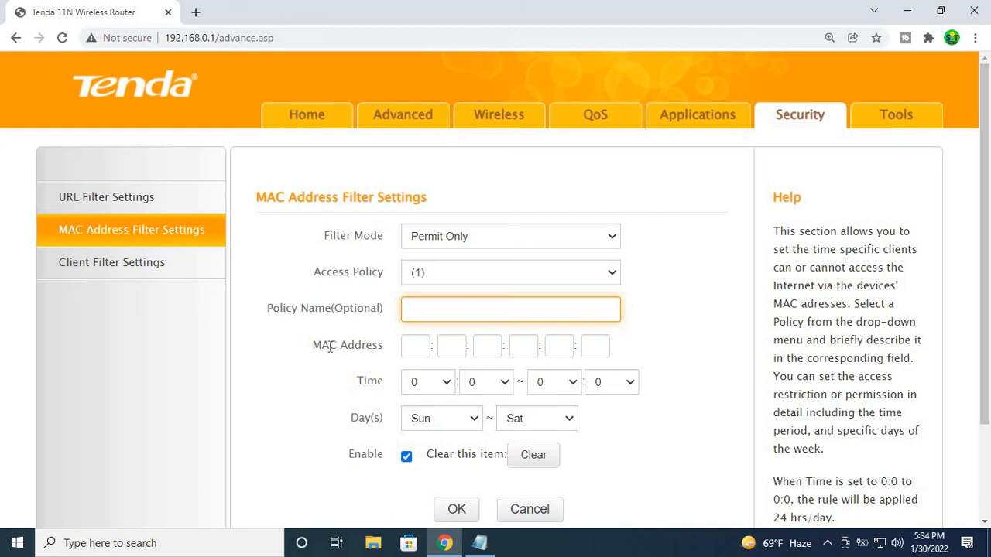
{"action": "scroll", "coordinate": [330, 347], "scroll_direction": "down", "scroll_amount": 2}
{"action": "scroll", "coordinate": [330, 347], "scroll_direction": "up", "scroll_amount": 2}
{"action": "scroll", "coordinate": [316, 316], "scroll_direction": "down", "scroll_amount": 1}
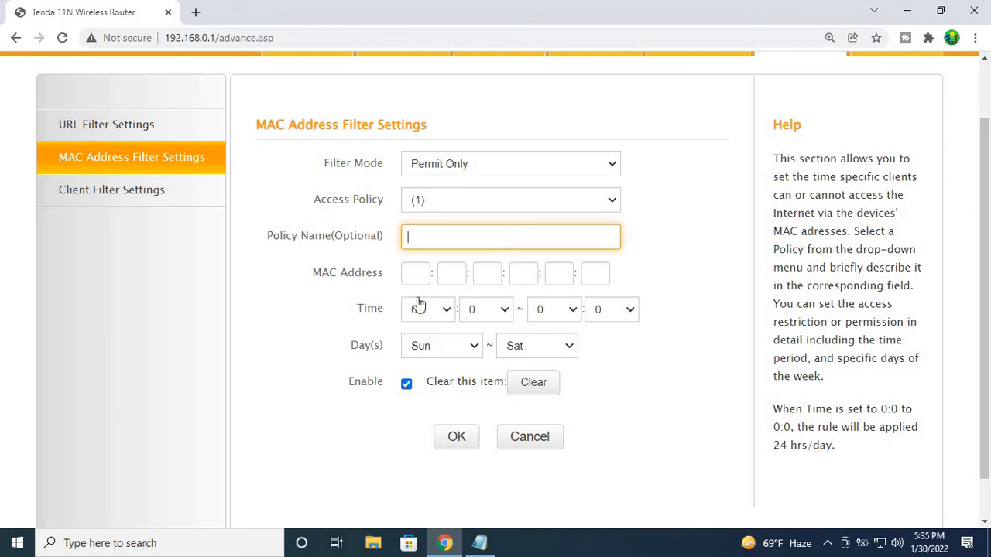
{"action": "scroll", "coordinate": [415, 302], "scroll_direction": "up", "scroll_amount": 1}
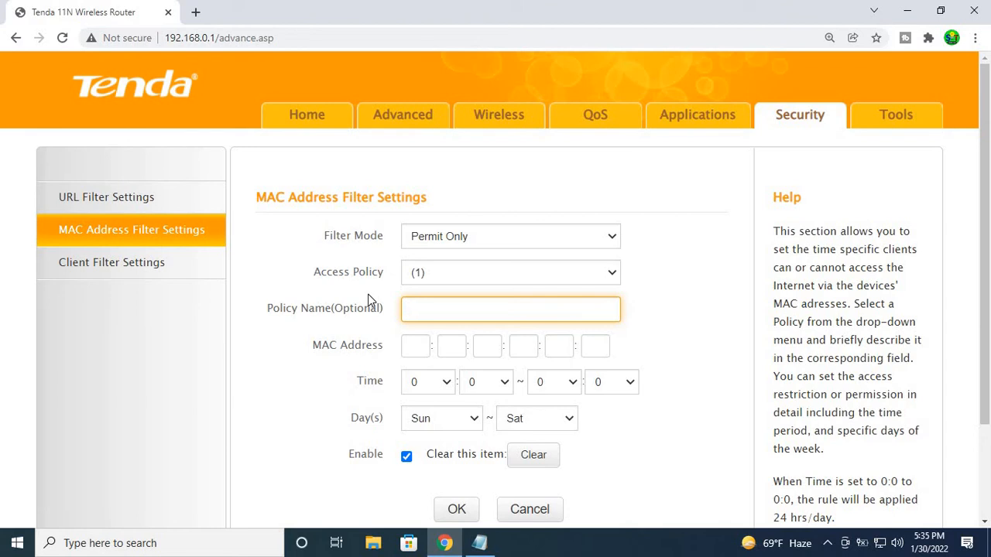
{"action": "scroll", "coordinate": [445, 159], "scroll_direction": "down", "scroll_amount": 1}
{"action": "scroll", "coordinate": [418, 147], "scroll_direction": "up", "scroll_amount": 2}
Step: Show the DHCP client list in the advanced settings again and highlight the desktop's host name and MAC address
{"action": "left_click", "coordinate": [402, 124]}
{"action": "scroll", "coordinate": [182, 367], "scroll_direction": "down", "scroll_amount": 2}
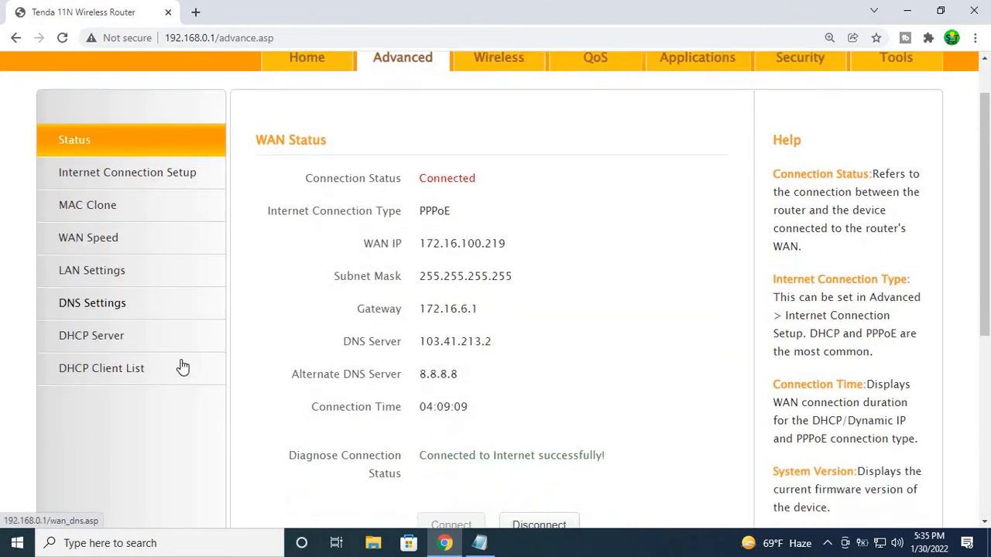
{"action": "left_click", "coordinate": [108, 360]}
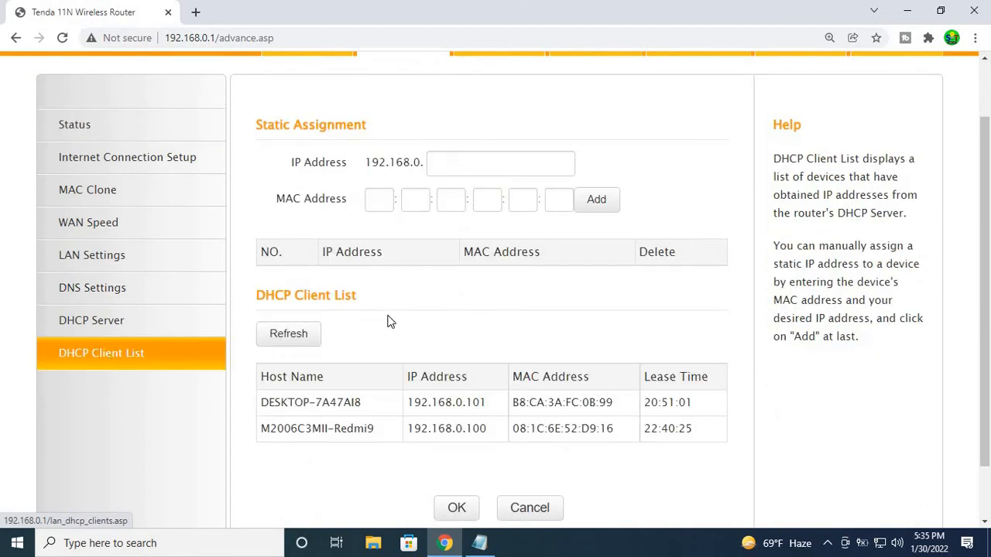
{"action": "scroll", "coordinate": [387, 321], "scroll_direction": "down", "scroll_amount": 2}
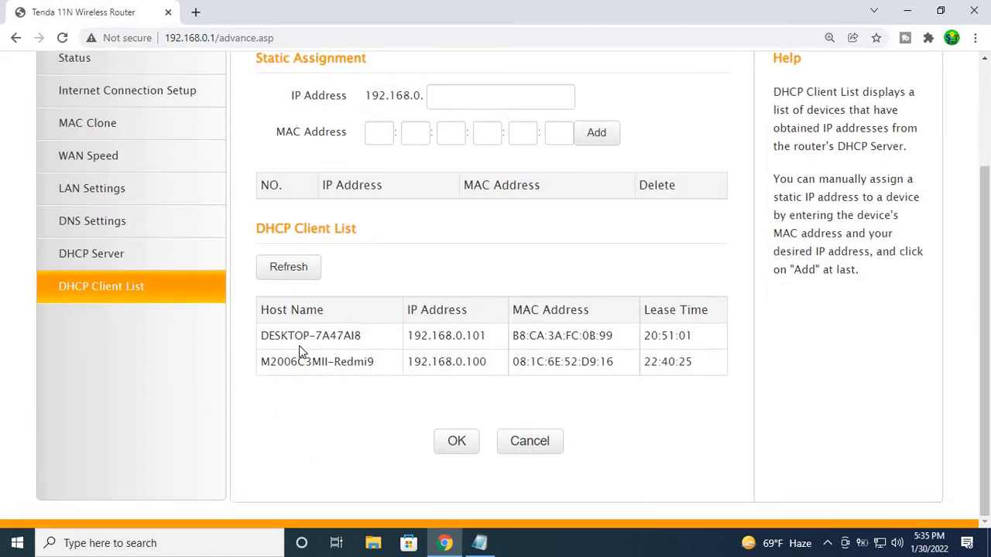
{"action": "left_click_drag", "start_coordinate": [260, 336], "coordinate": [372, 342]}
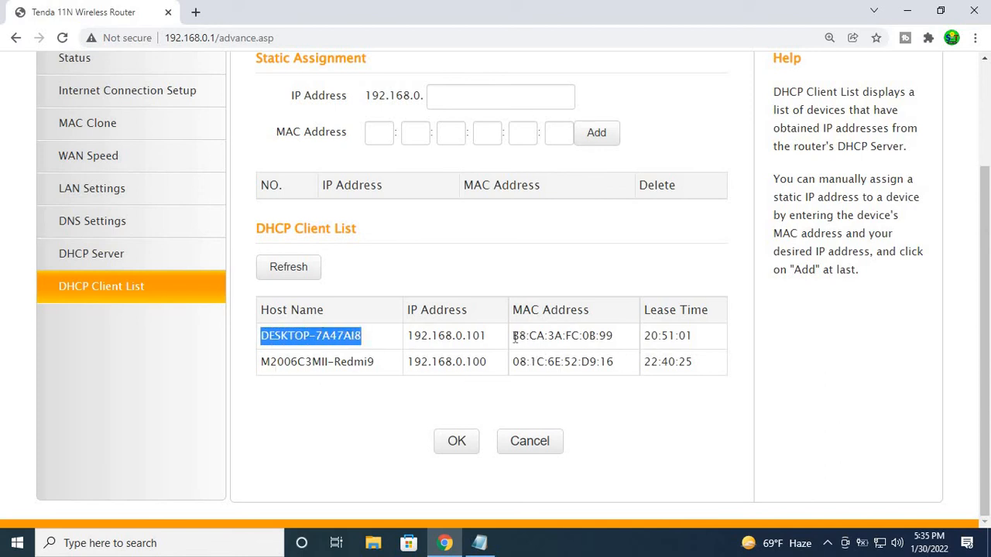
{"action": "left_click_drag", "start_coordinate": [514, 338], "coordinate": [604, 336]}
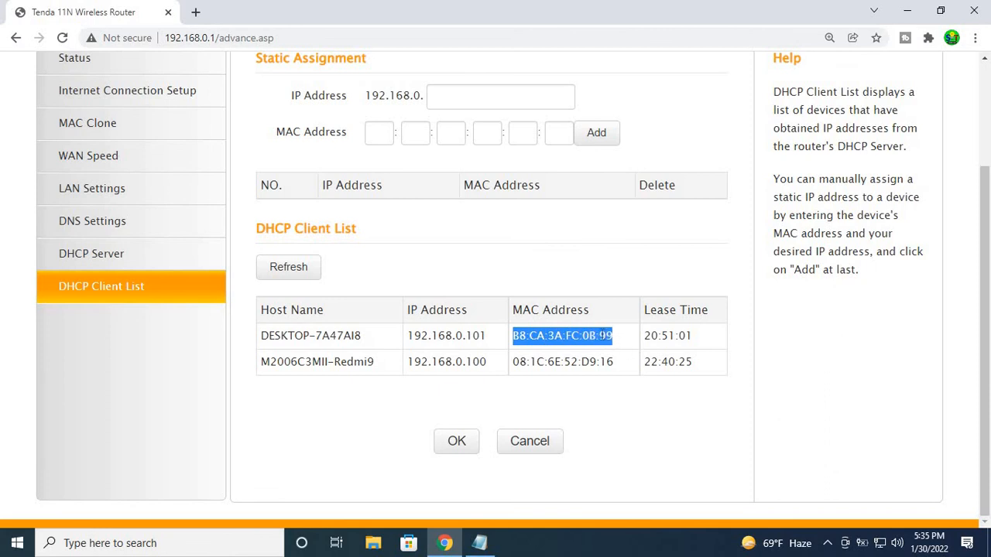
{"action": "left_click", "coordinate": [382, 449]}
Step: Return to the MAC address filter in the security settings and set its filter mode to Permit Only
{"action": "scroll", "coordinate": [384, 445], "scroll_direction": "up", "scroll_amount": 2}
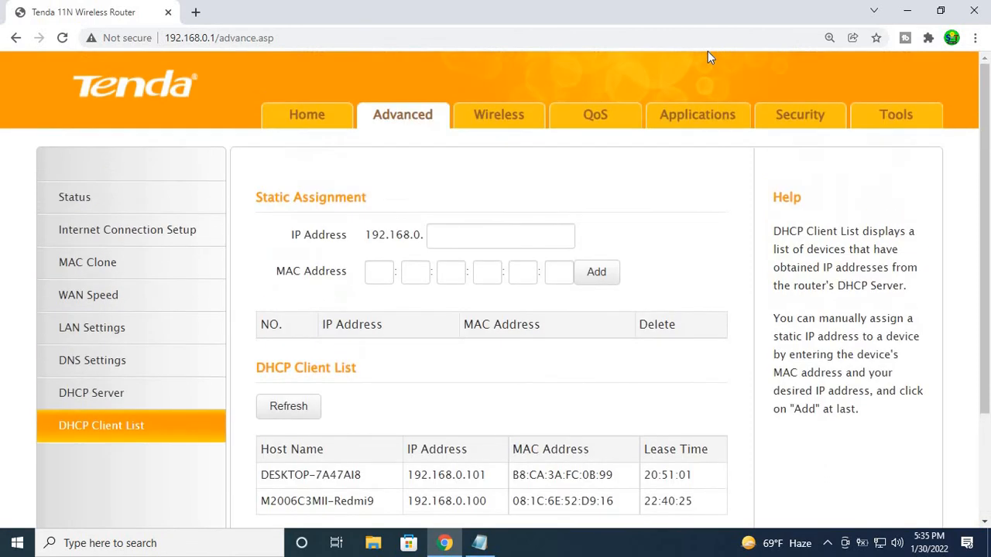
{"action": "left_click", "coordinate": [800, 126]}
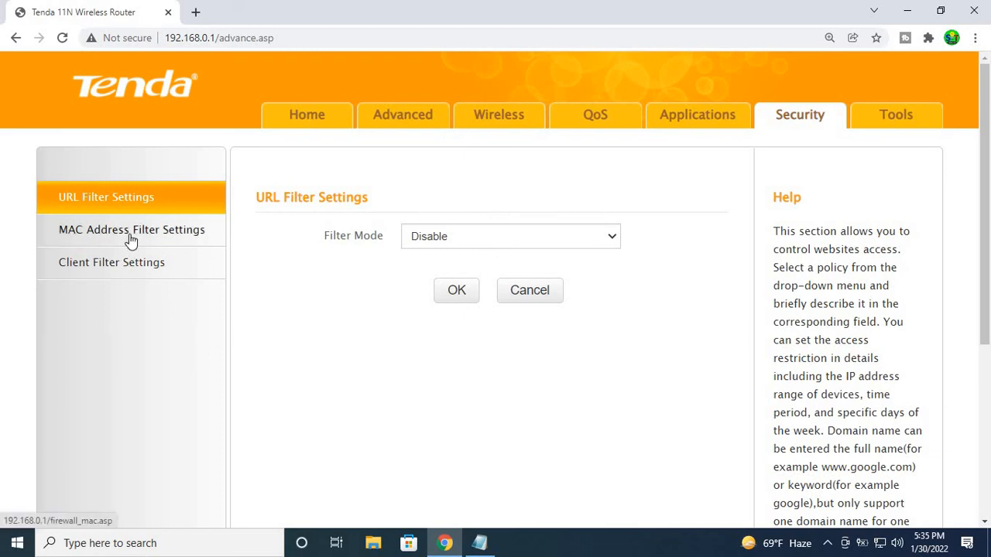
{"action": "left_click", "coordinate": [190, 234]}
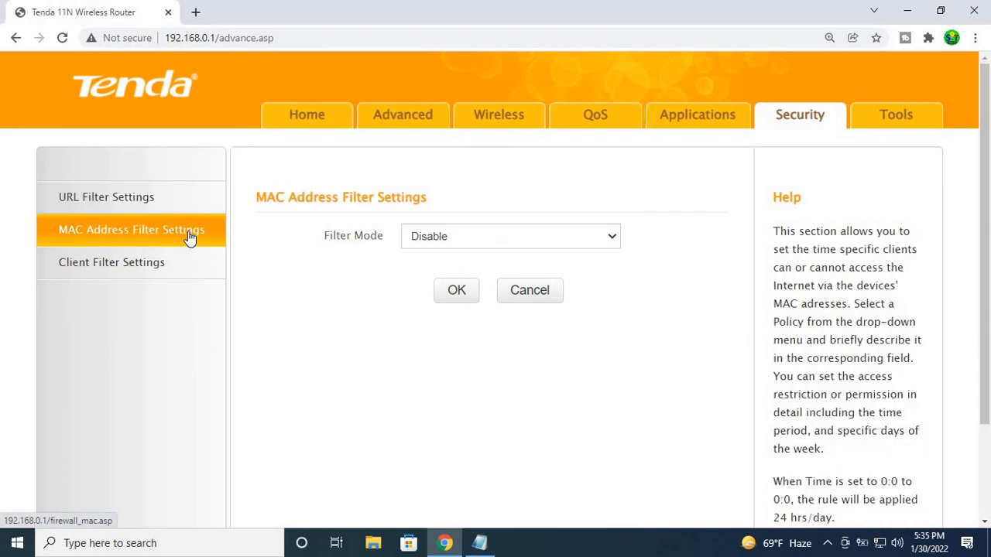
{"action": "scroll", "coordinate": [441, 262], "scroll_direction": "down", "scroll_amount": 1}
{"action": "scroll", "coordinate": [460, 258], "scroll_direction": "up", "scroll_amount": 1}
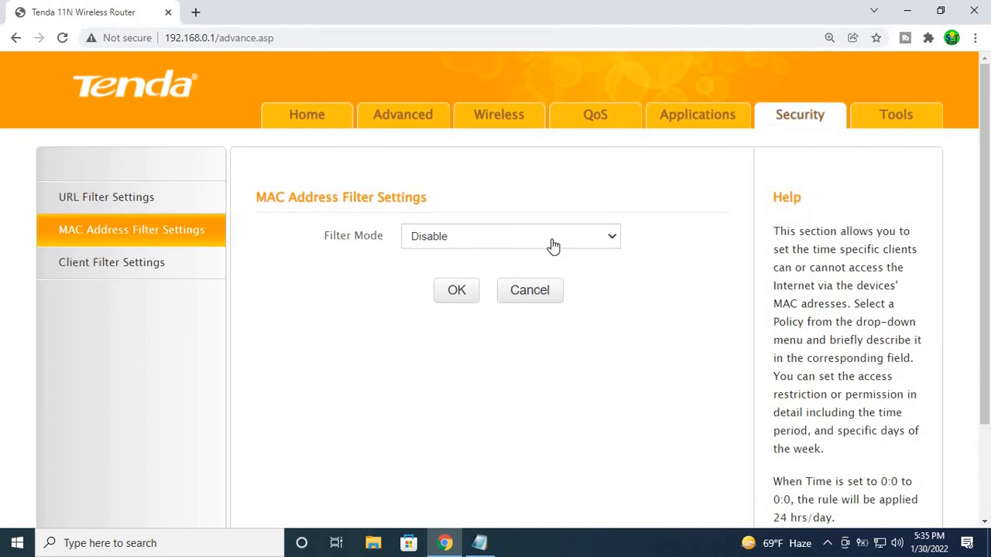
{"action": "left_click", "coordinate": [583, 244]}
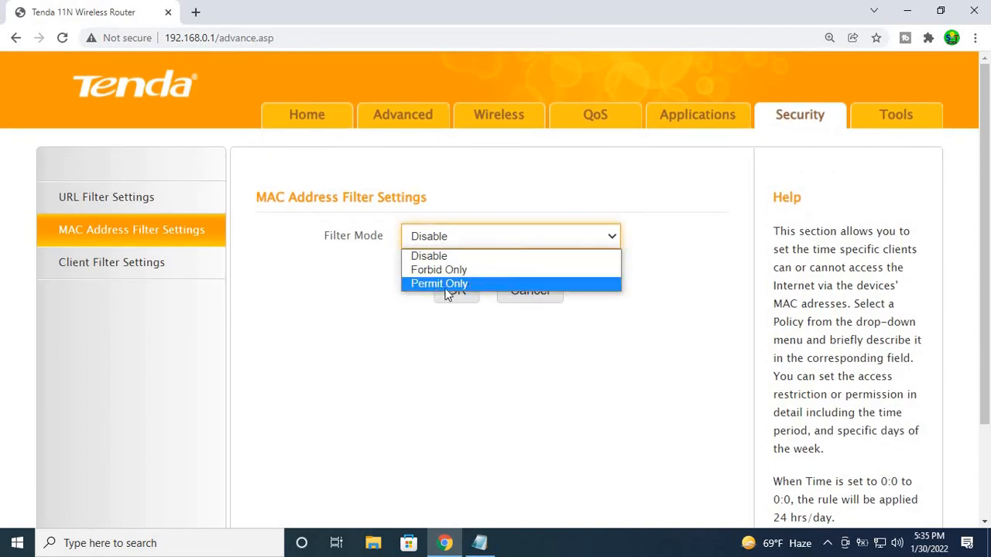
{"action": "left_click", "coordinate": [459, 285]}
{"action": "scroll", "coordinate": [418, 310], "scroll_direction": "down", "scroll_amount": 2}
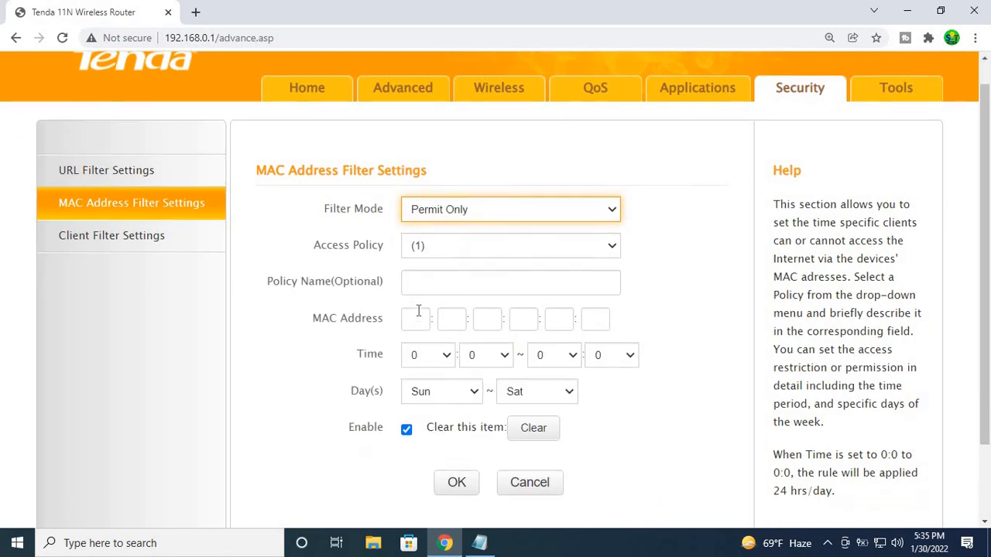
{"action": "scroll", "coordinate": [418, 310], "scroll_direction": "up", "scroll_amount": 2}
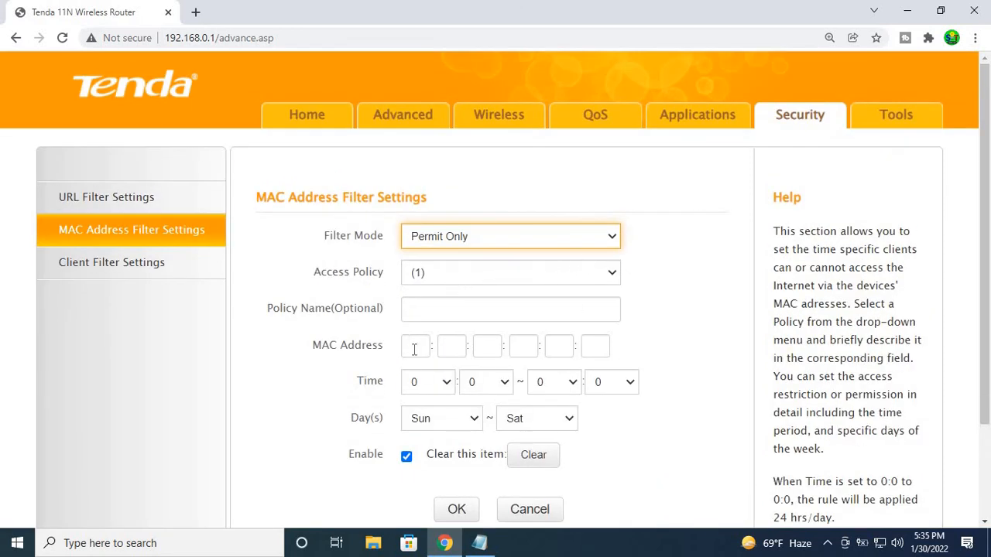
{"action": "scroll", "coordinate": [585, 349], "scroll_direction": "down", "scroll_amount": 2}
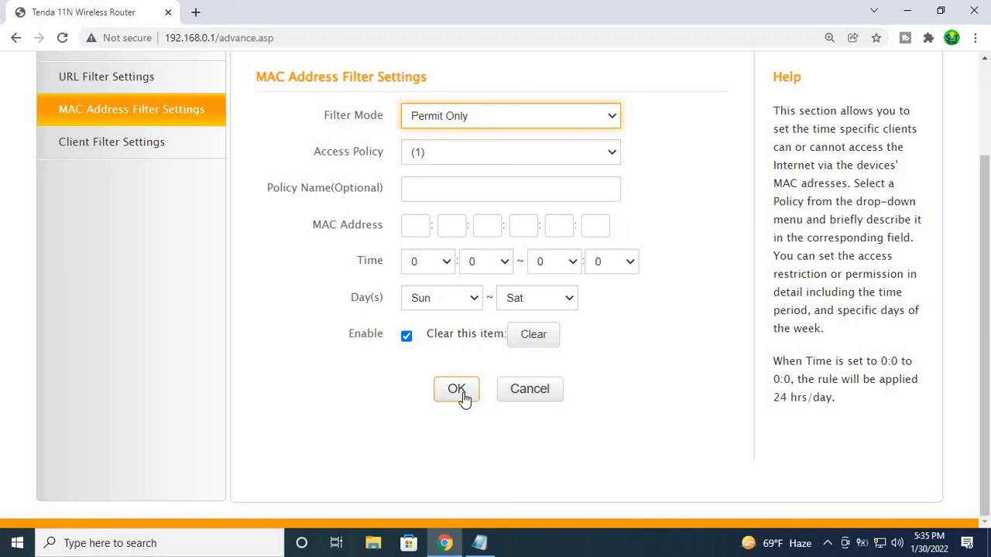
{"action": "scroll", "coordinate": [469, 376], "scroll_direction": "up", "scroll_amount": 1}
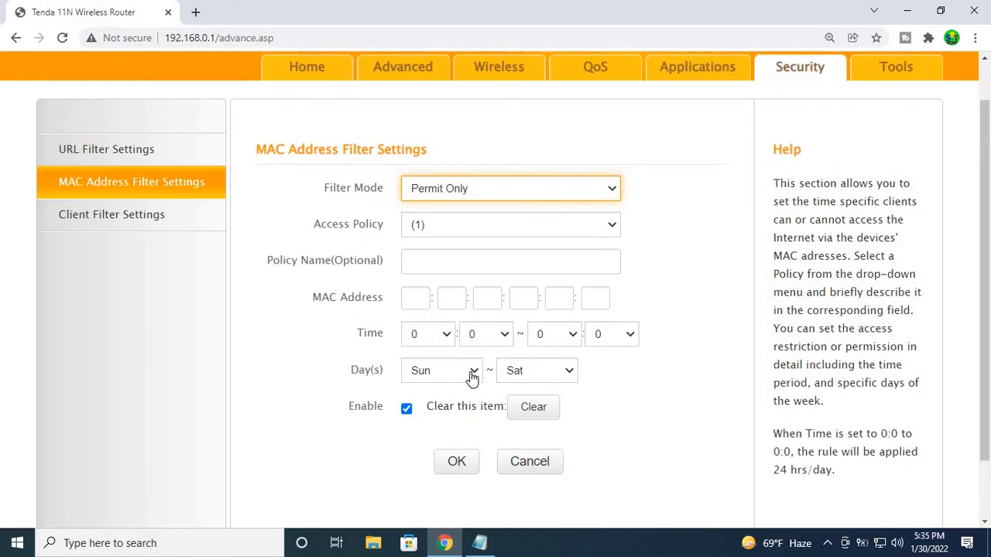